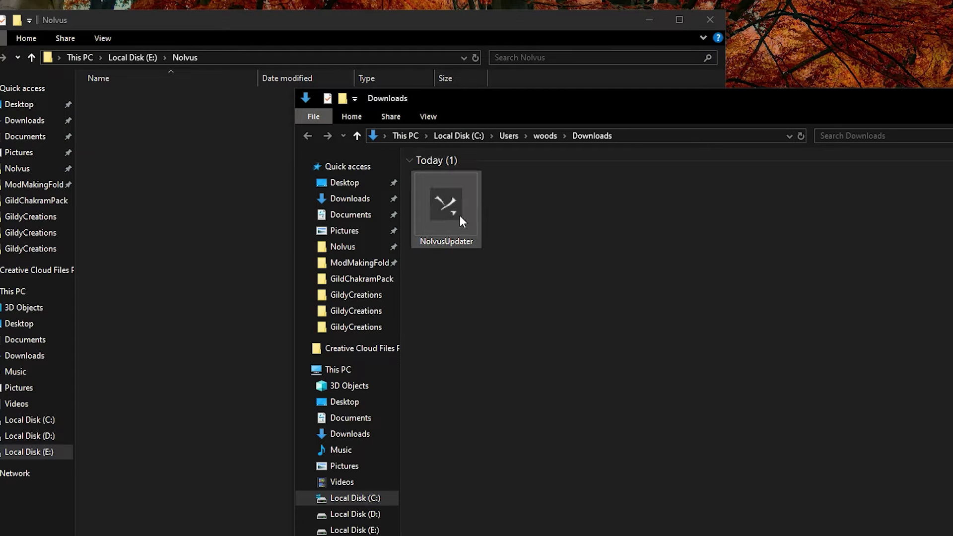
# - Copy NolvusUpdater from Downloads into E:\Nolvus and select the copied application
pyautogui.moveTo(452, 205); pyautogui.dragTo(180, 191)
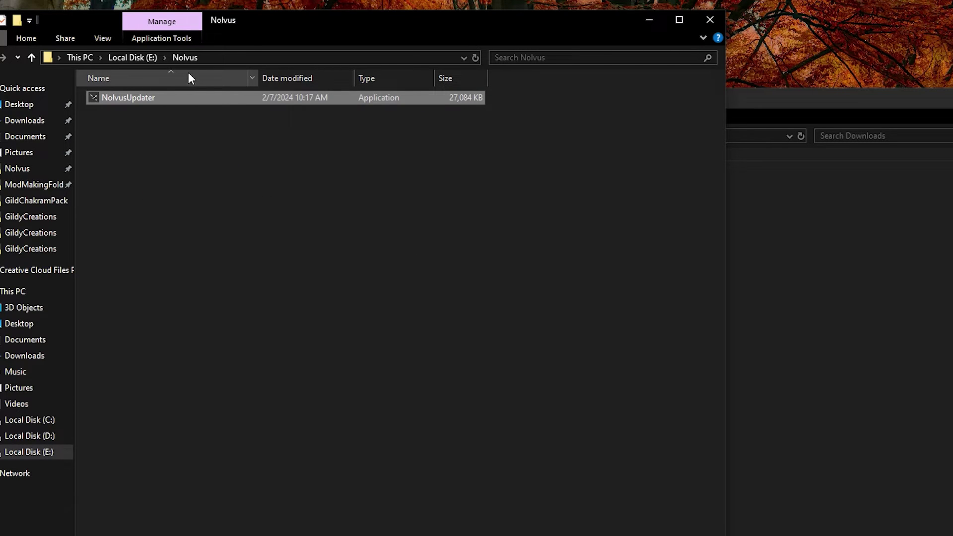
pyautogui.click(289, 166)
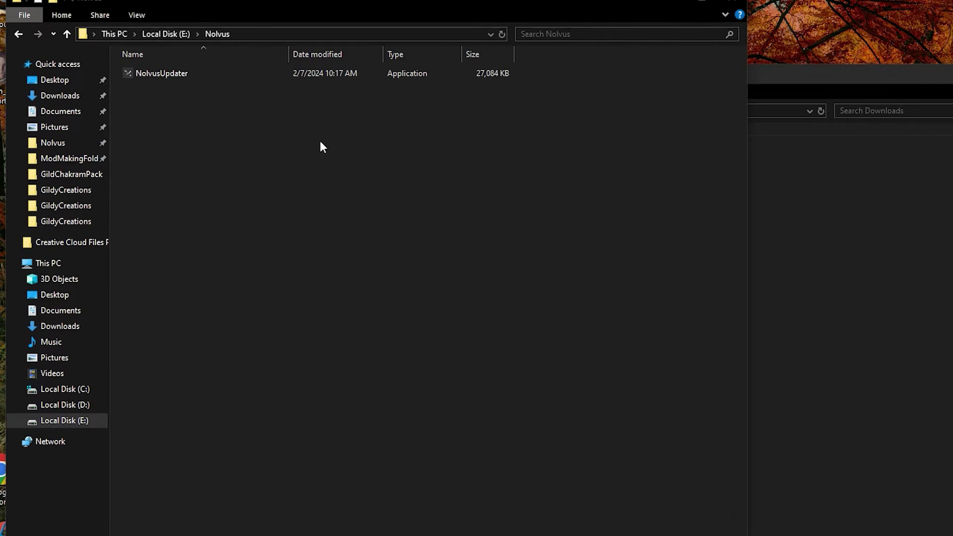
pyautogui.click(377, 71)
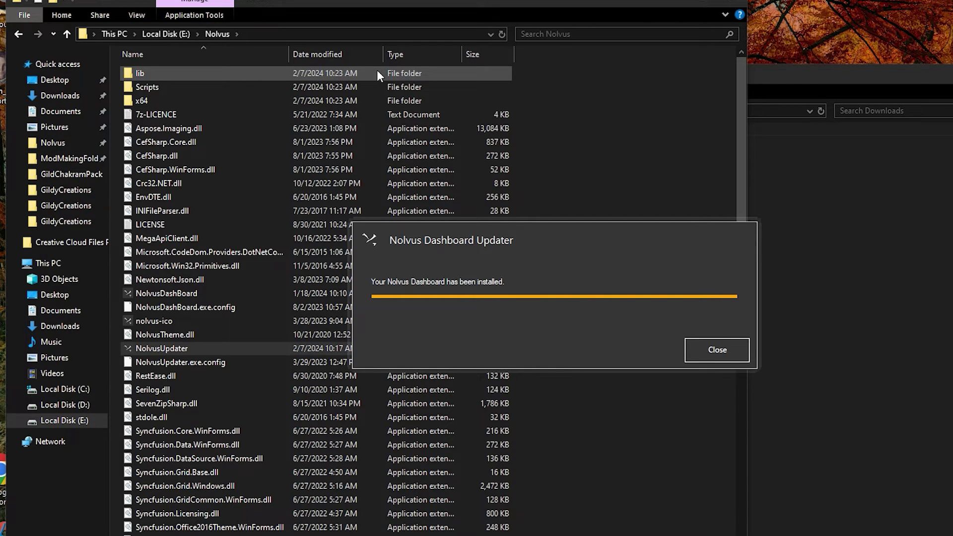
# - Close the updater once it reports 'Your Nolvus Dashboard has been installed'
pyautogui.click(709, 352)
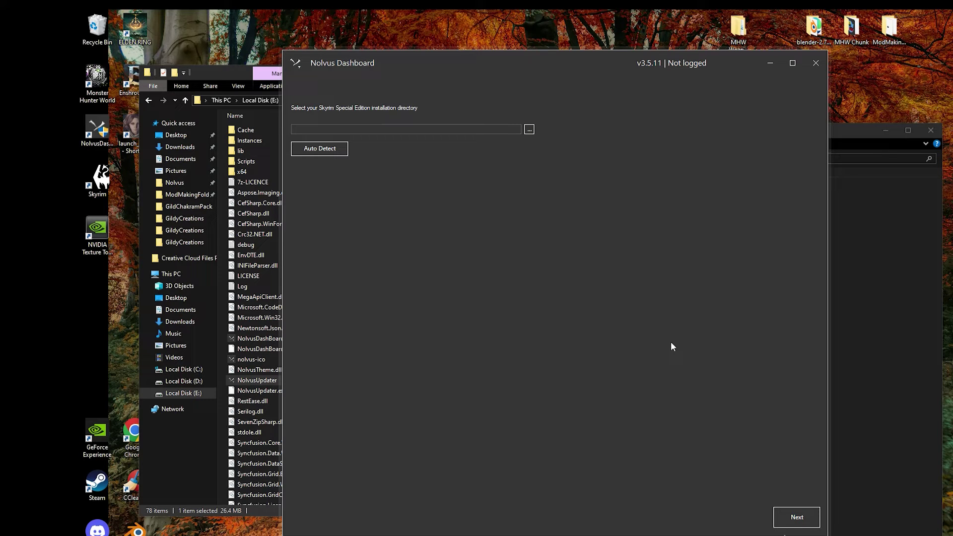
# - Auto-detect the Skyrim Special Edition folder and paste the Nexus API key
pyautogui.click(335, 151)
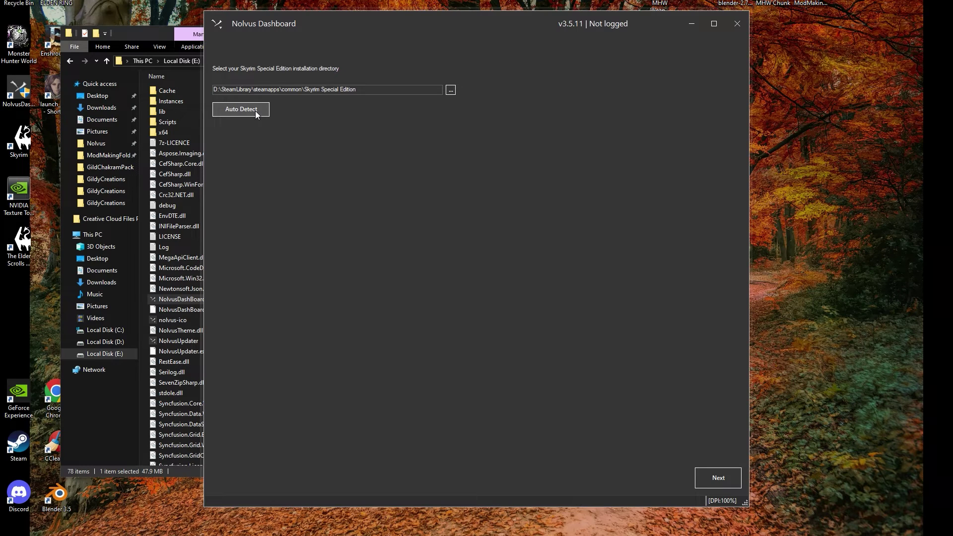
pyautogui.click(706, 479)
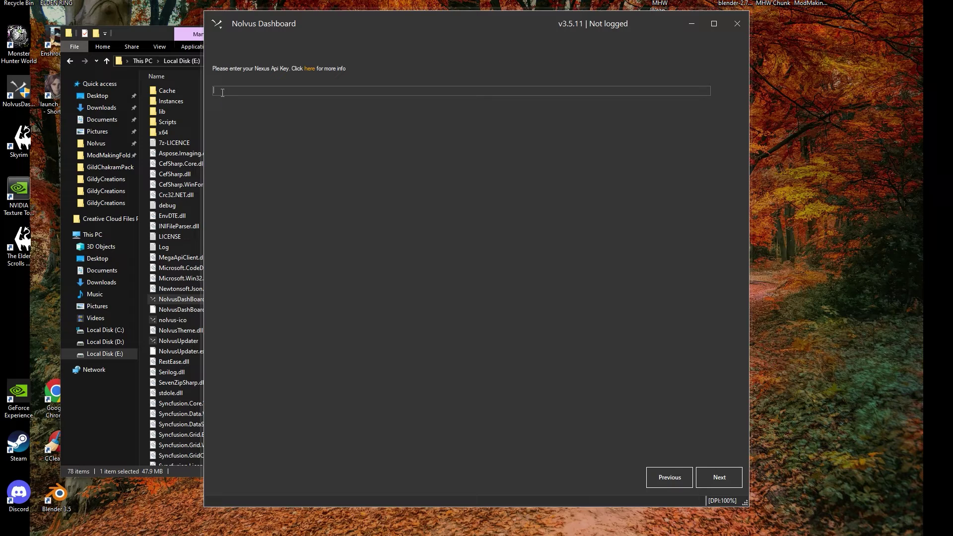
pyautogui.write('DO NOT SHARE THIS')
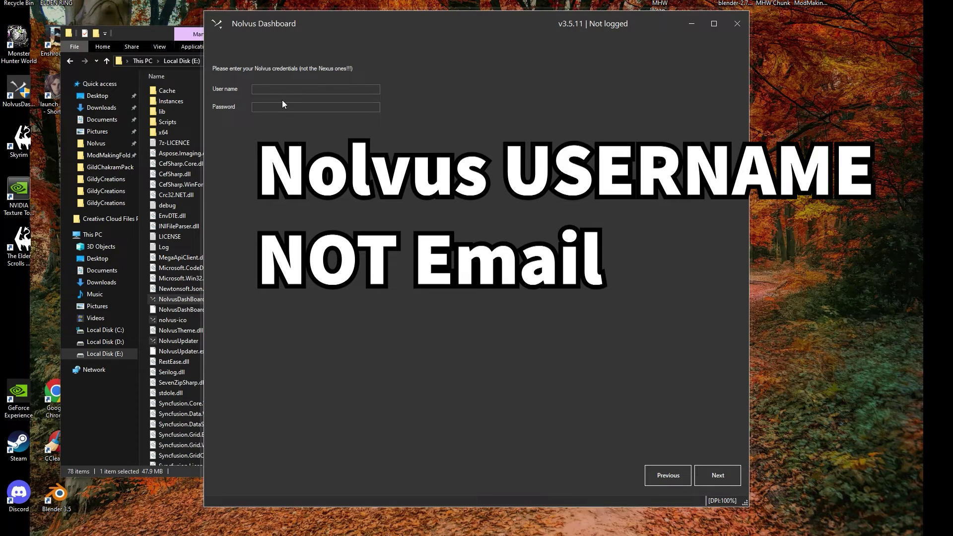
# - Enter the Nolvus user name and password and log in
pyautogui.click(280, 91)
pyautogui.write('Username')
pyautogui.press('Tab')
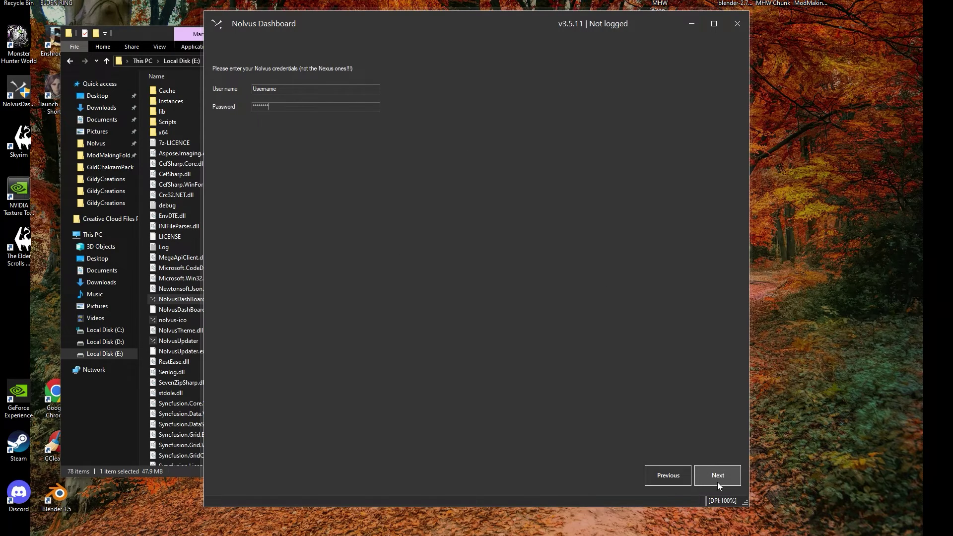
pyautogui.click(718, 480)
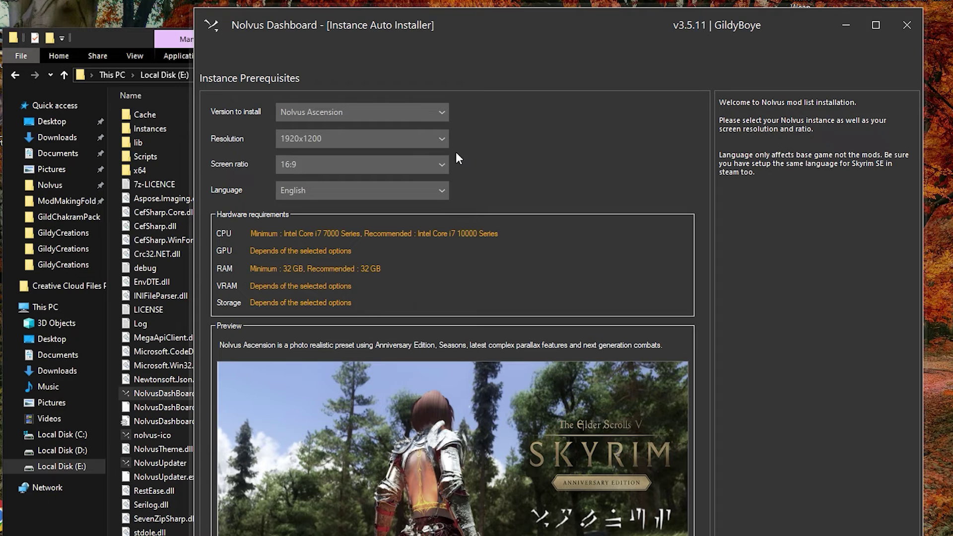
# - Keep Nolvus Ascension selected in the Version to install dropdown
pyautogui.click(420, 115)
pyautogui.click(420, 115)
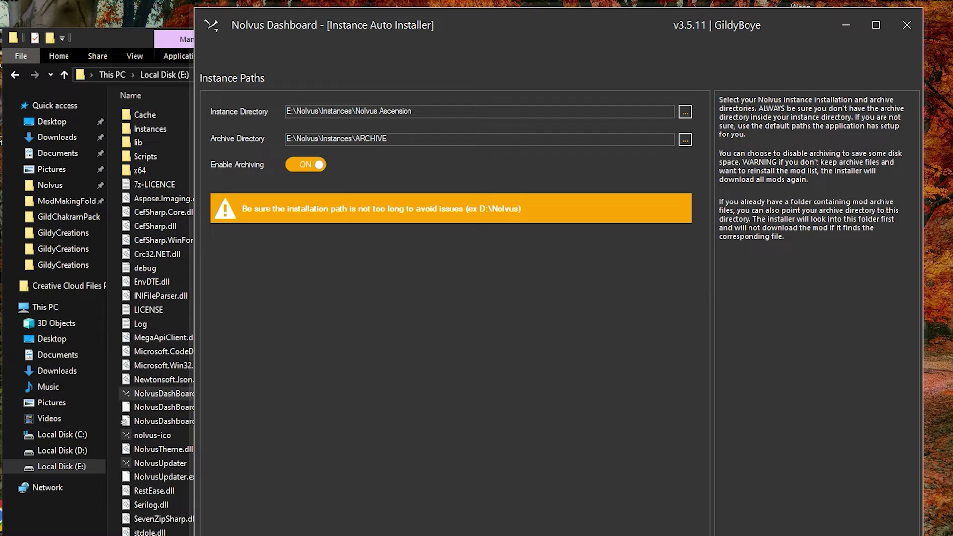
# - Accept the instance paths, then keep DLAA anti-aliasing and the High ini profile
pyautogui.click(325, 117)
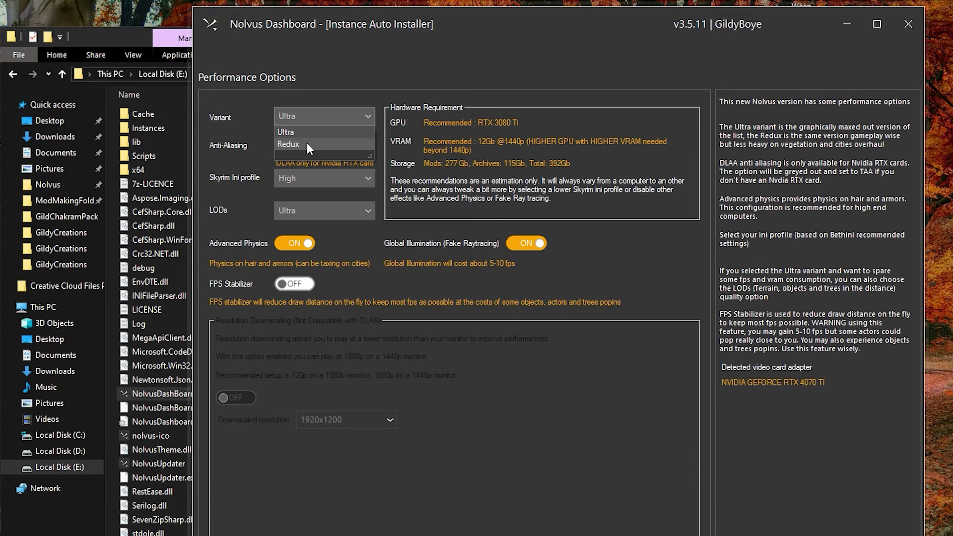
pyautogui.click(307, 143)
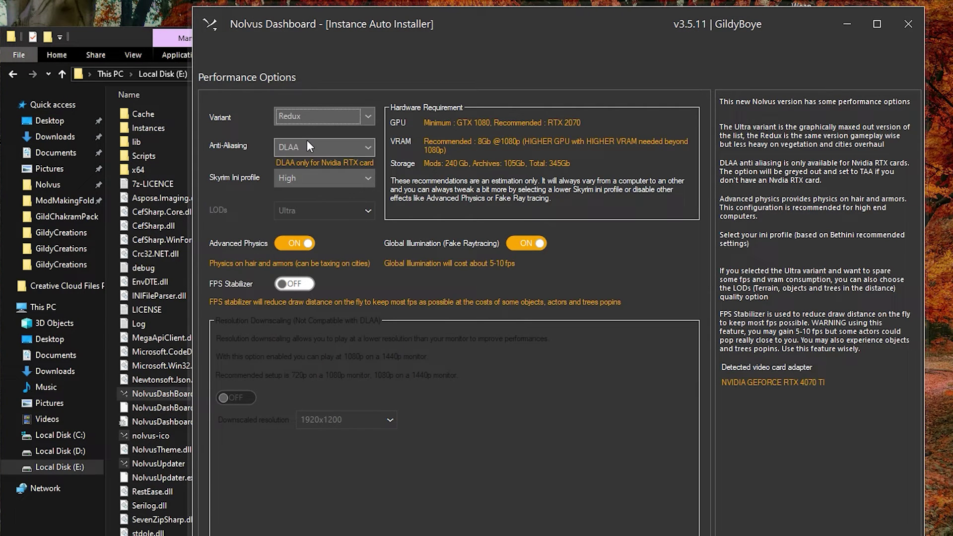
pyautogui.click(305, 145)
pyautogui.click(305, 145)
pyautogui.click(303, 174)
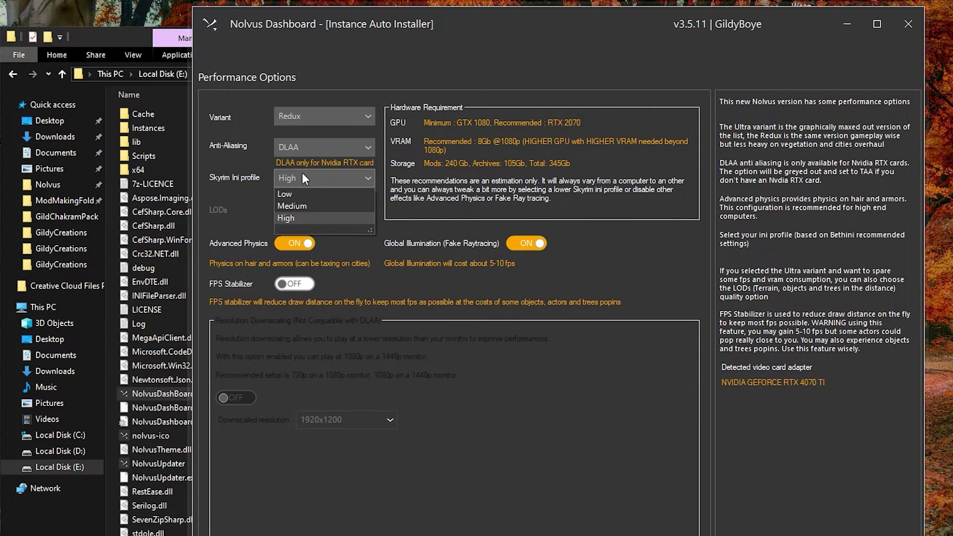
pyautogui.click(303, 175)
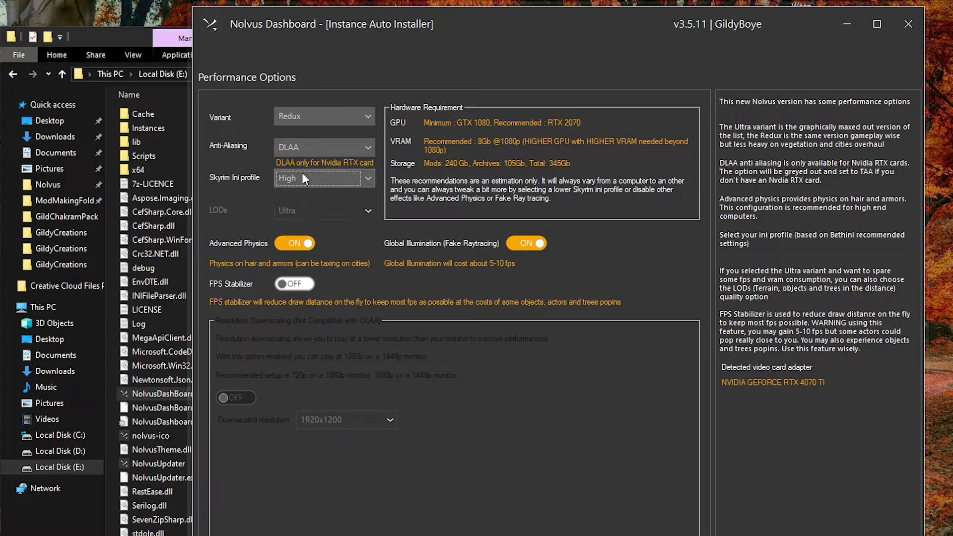
# - Switch the variant back to Ultra, set Ultra LODs, and continue past performance options
pyautogui.click(301, 115)
pyautogui.click(297, 130)
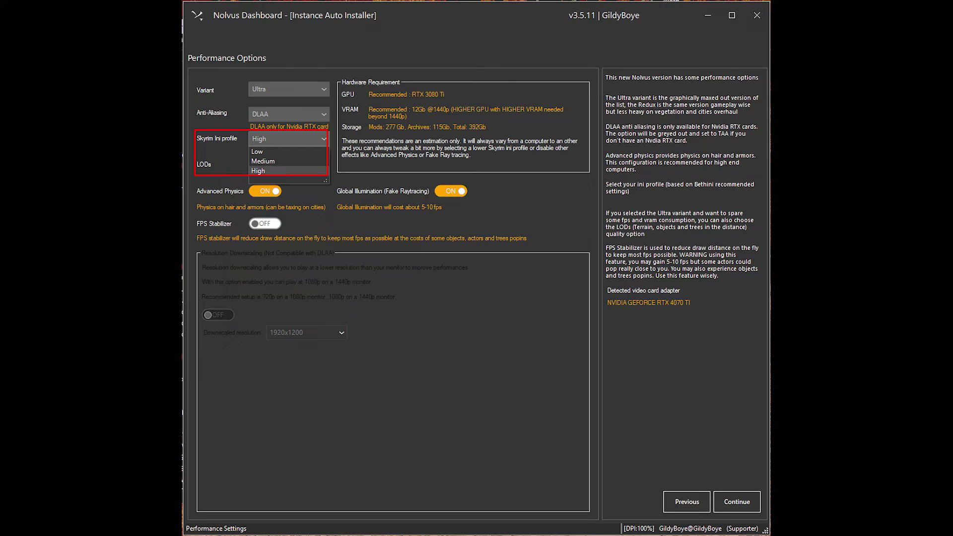
pyautogui.click(258, 170)
pyautogui.click(288, 165)
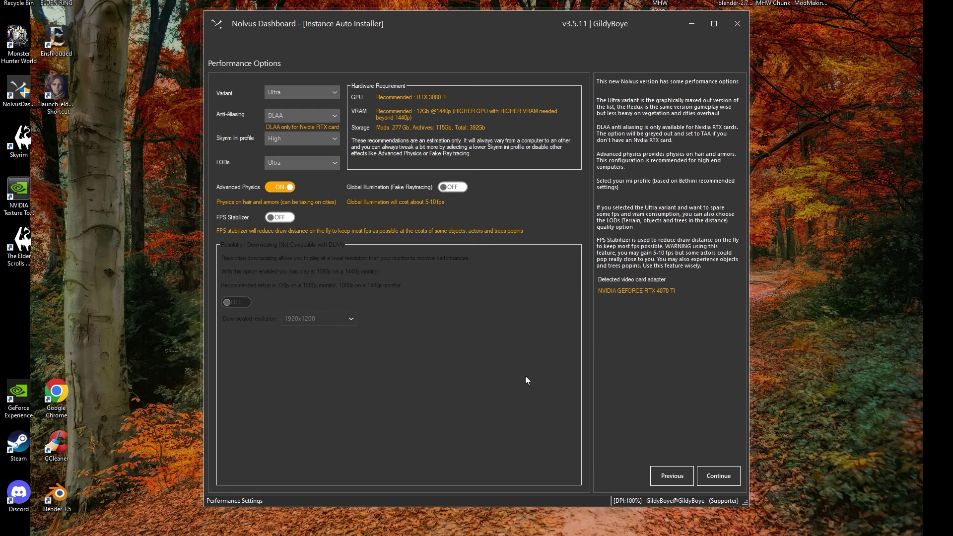
pyautogui.click(717, 475)
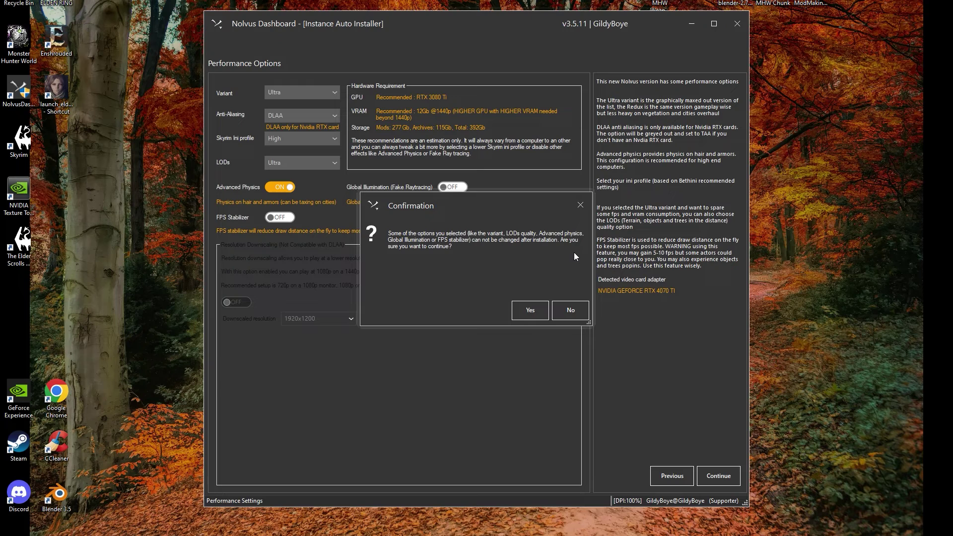
# - Confirm the performance choices as final, then accept the additional options with all toggles off
pyautogui.click(517, 313)
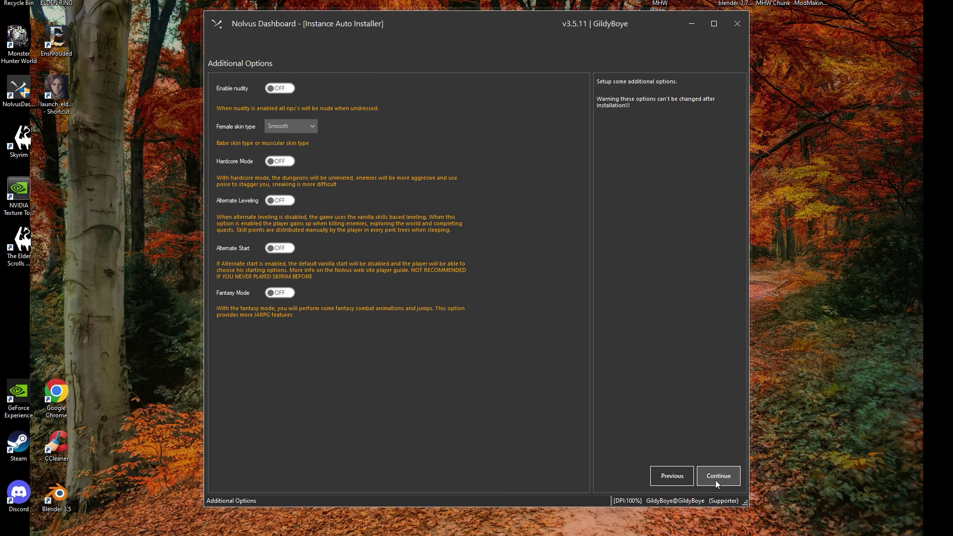
pyautogui.click(716, 479)
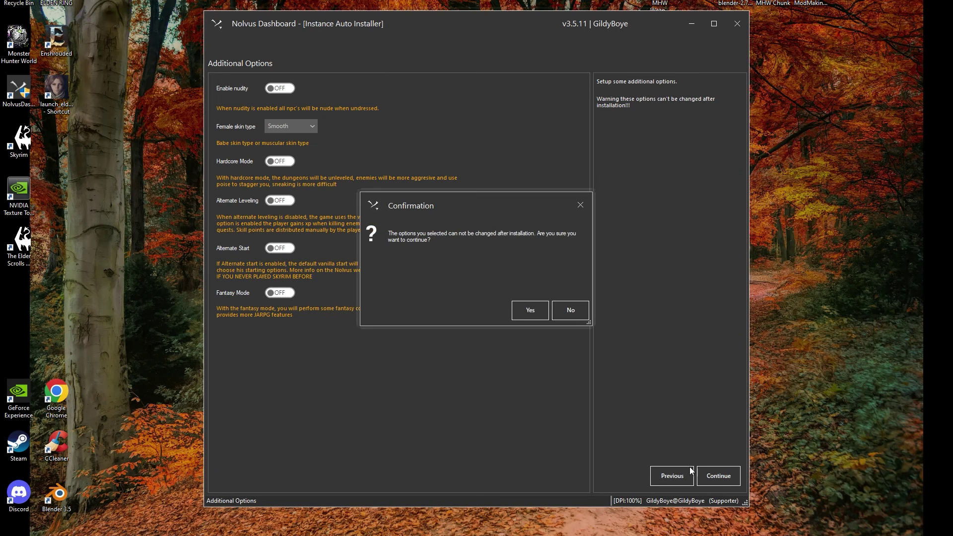
pyautogui.click(528, 318)
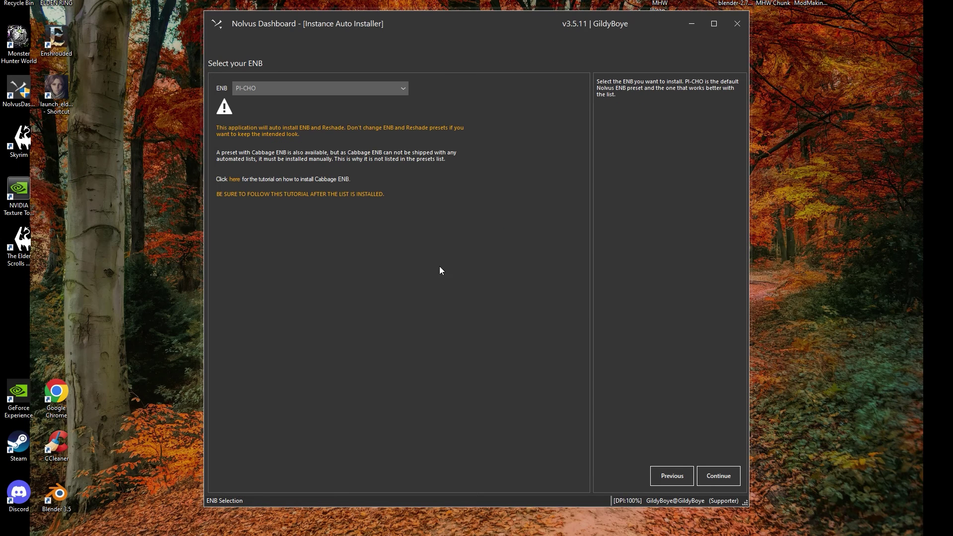
# - Pick PI-CHO from the ENB preset dropdown and continue
pyautogui.click(286, 90)
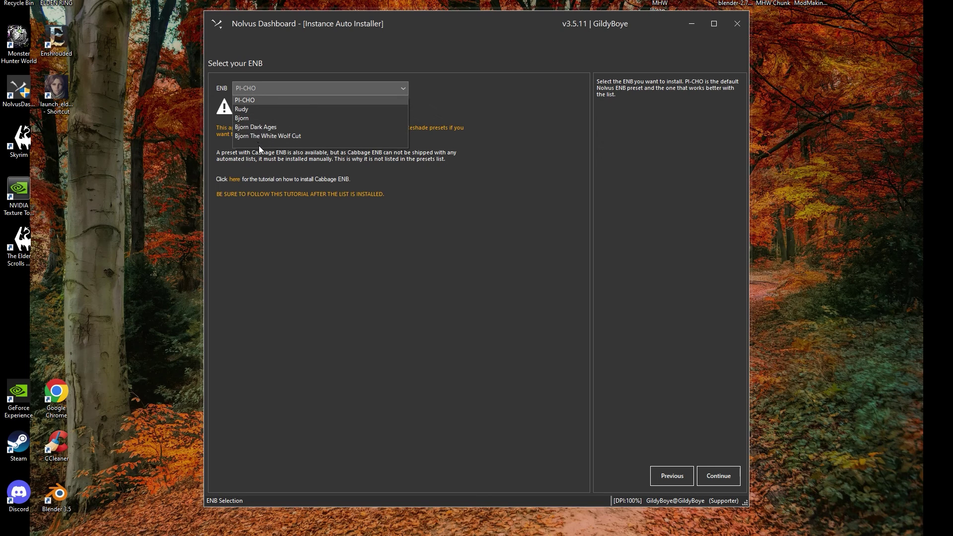
pyautogui.click(276, 184)
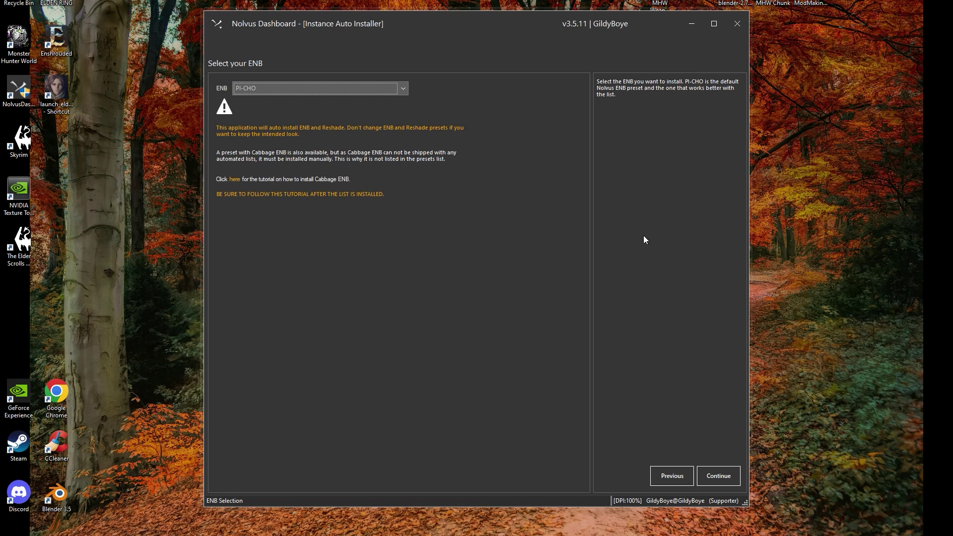
pyautogui.click(713, 474)
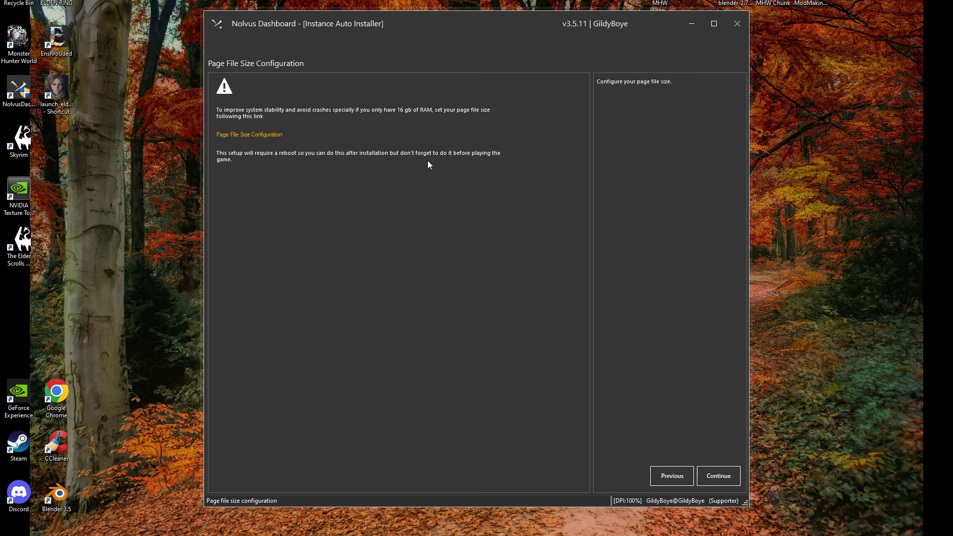
# - Continue past the page file advice and confirm proceeding without changing it
pyautogui.click(715, 478)
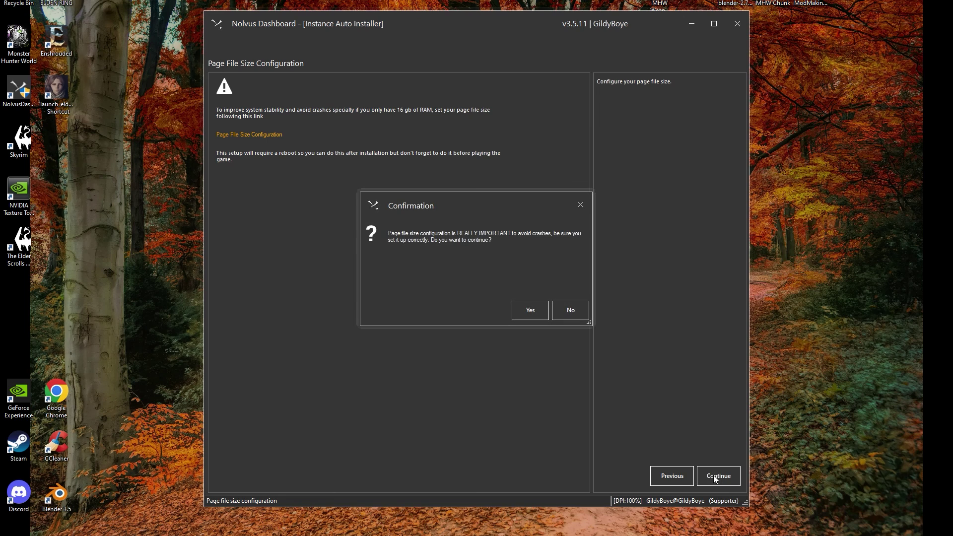
pyautogui.click(538, 309)
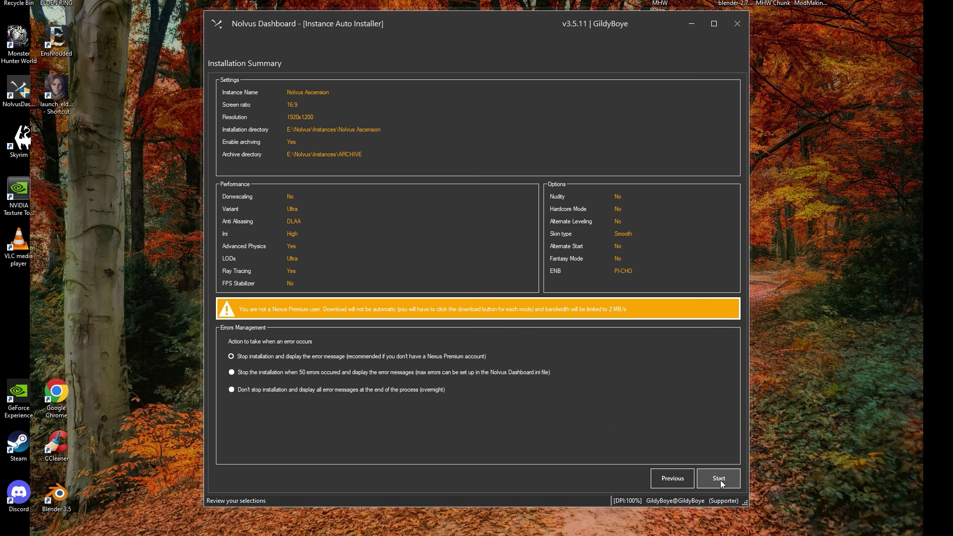
# - Start installing the Nolvus Ascension instance from the Installation Summary
pyautogui.click(720, 479)
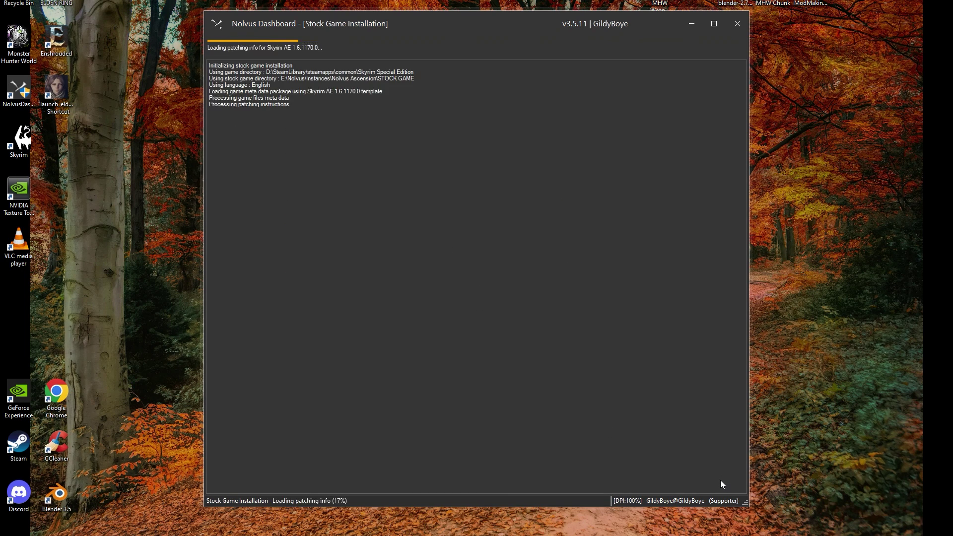